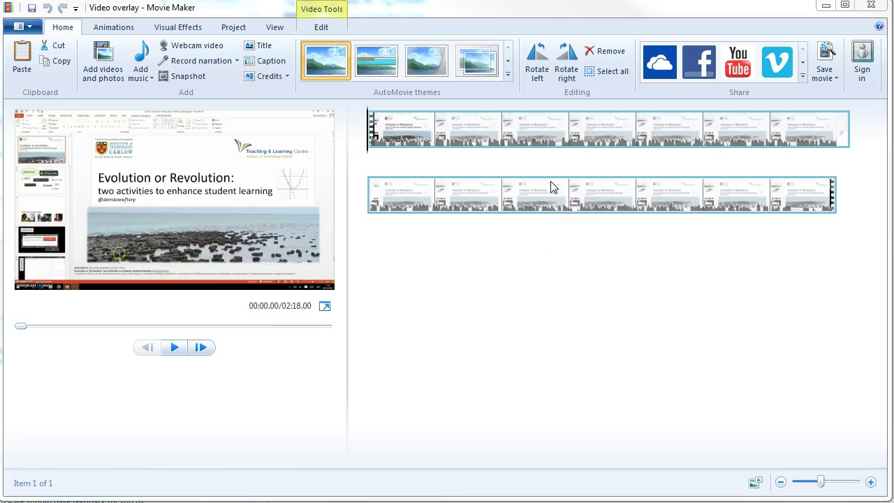
Add eL16 PowerPoint Presenter View.mp4 as the music track, with the file type filter set to Videos.
{"action": "left_click", "coordinate": [519, 160]}
{"action": "left_click", "coordinate": [428, 135]}
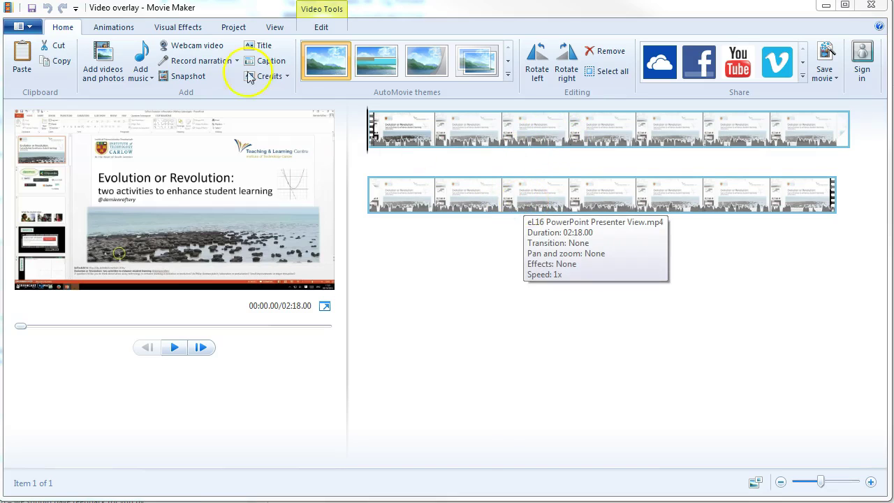
{"action": "left_click", "coordinate": [144, 81]}
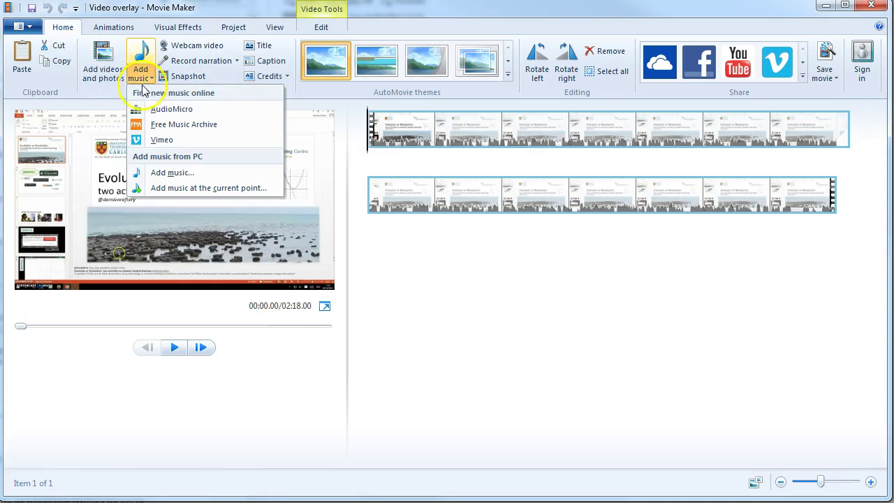
{"action": "left_click", "coordinate": [170, 181]}
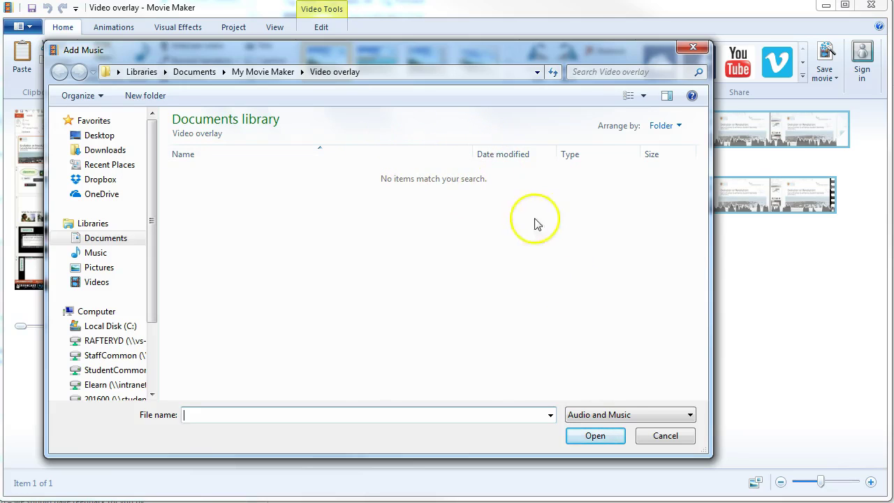
{"action": "left_click", "coordinate": [626, 415]}
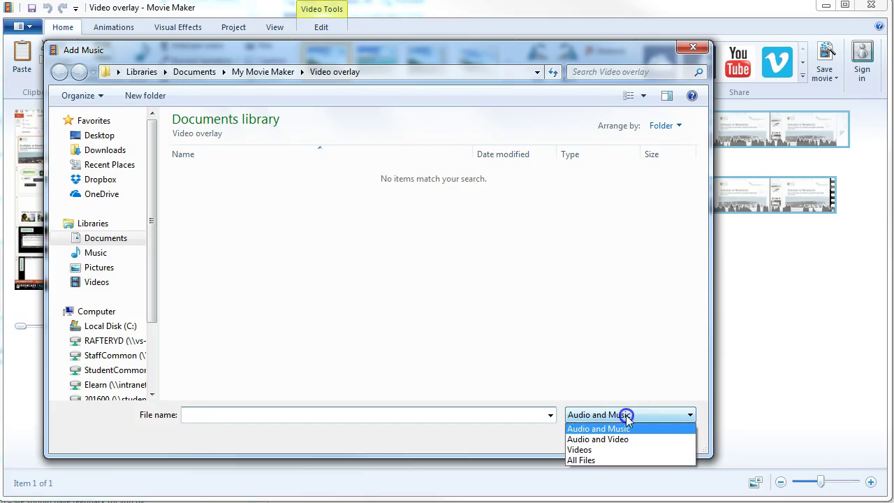
{"action": "left_click", "coordinate": [604, 450]}
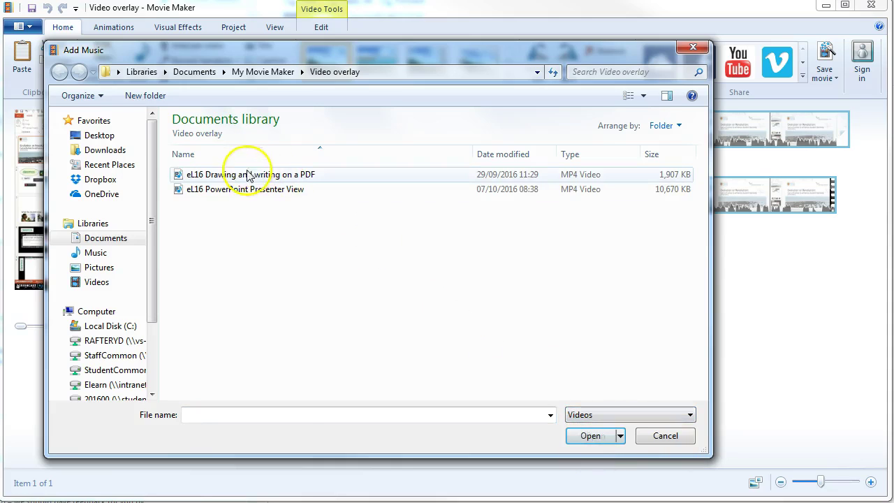
{"action": "left_click", "coordinate": [245, 190]}
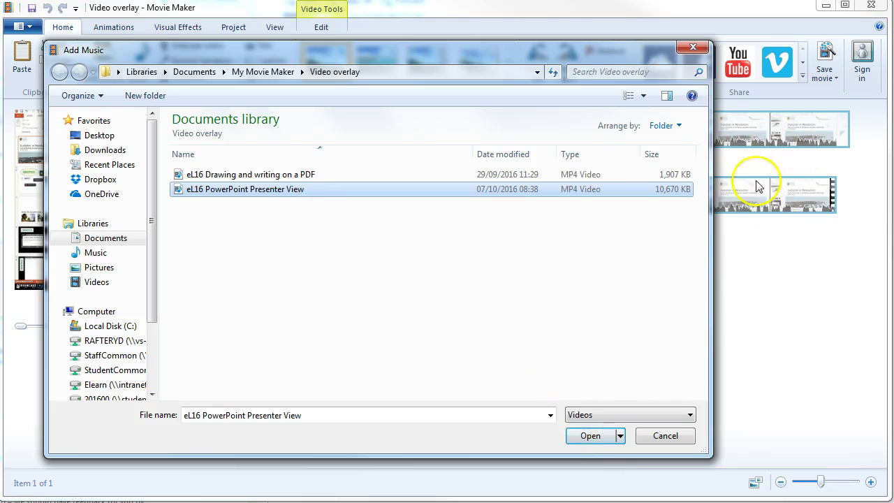
{"action": "left_click", "coordinate": [589, 438]}
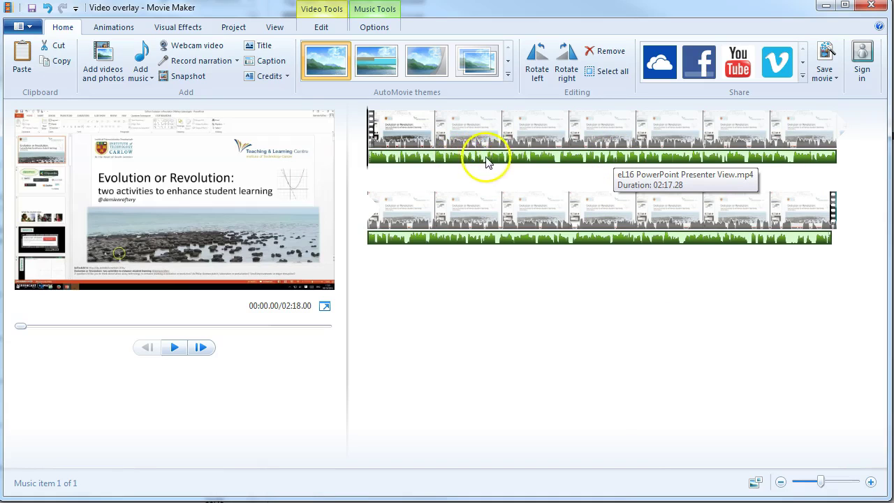
Turn the presentation clip's video volume fully down, then preview playback to confirm it's silent.
{"action": "left_click", "coordinate": [601, 127]}
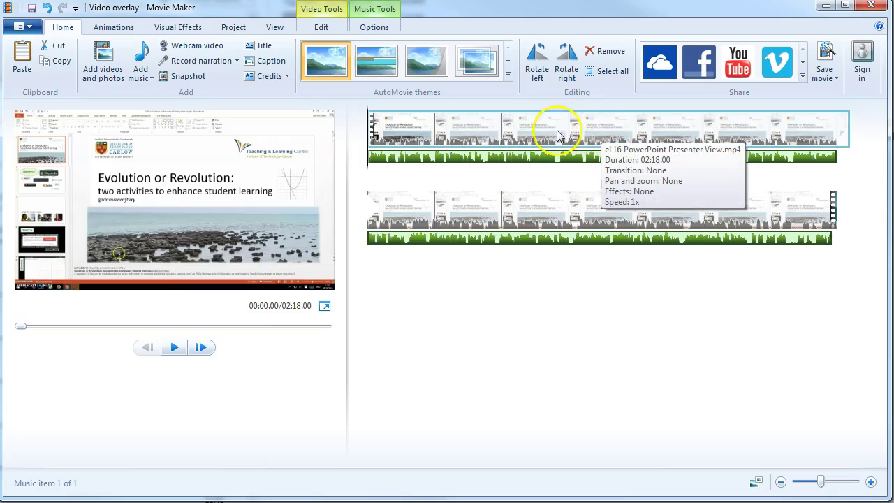
{"action": "left_click", "coordinate": [611, 133]}
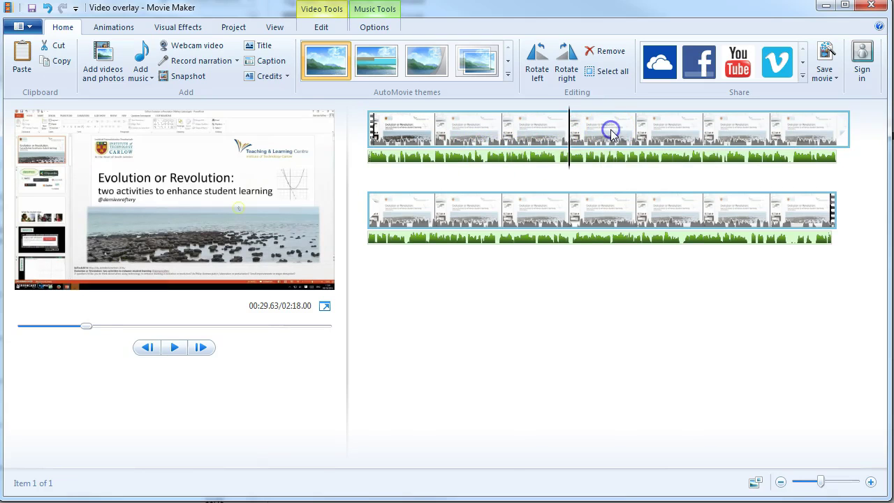
{"action": "left_click", "coordinate": [332, 13]}
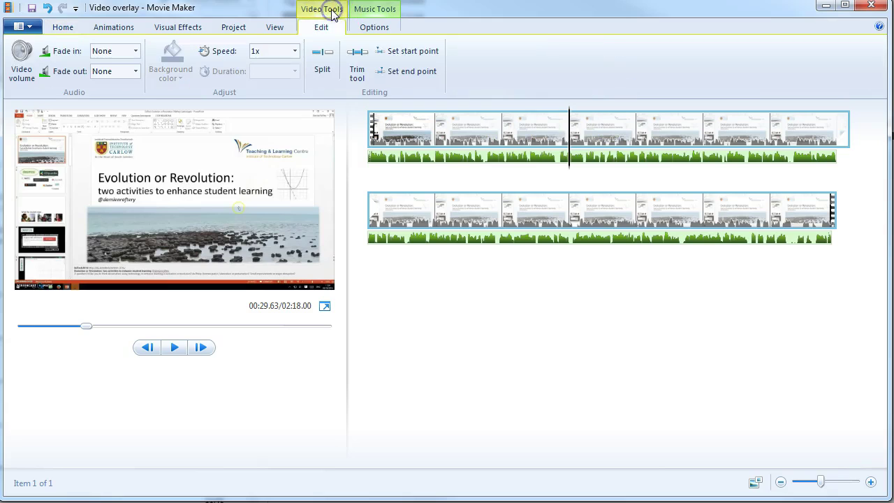
{"action": "left_click", "coordinate": [22, 60]}
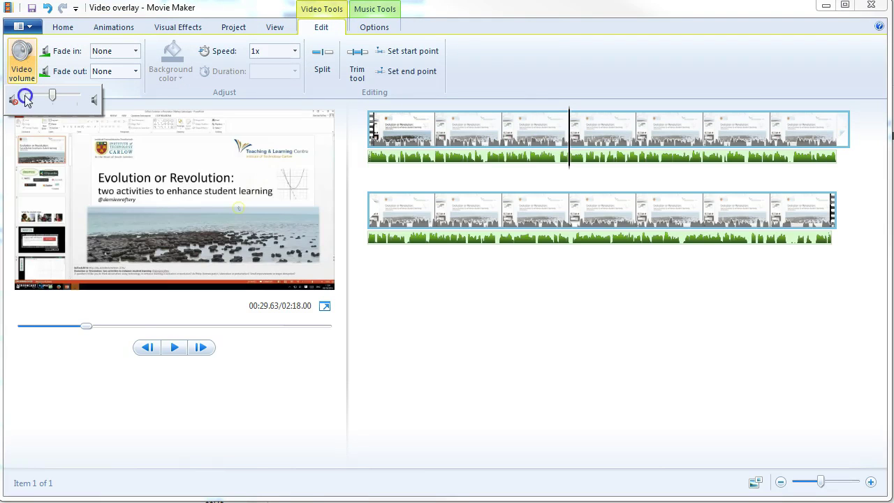
{"action": "left_click_drag", "start_coordinate": [54, 98], "coordinate": [35, 97]}
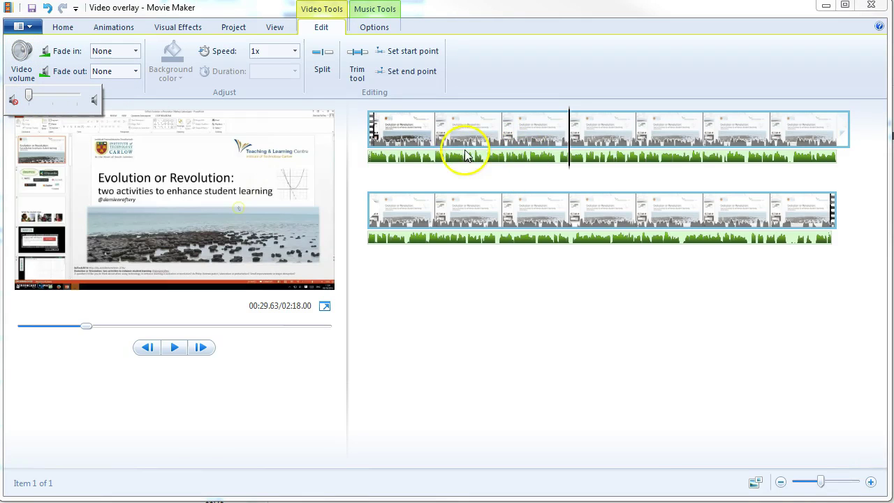
{"action": "left_click", "coordinate": [175, 347]}
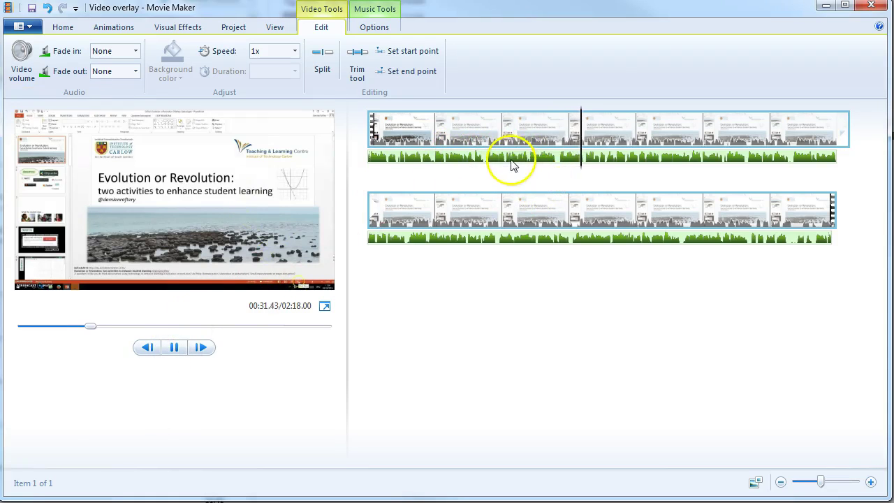
{"action": "left_click", "coordinate": [179, 352]}
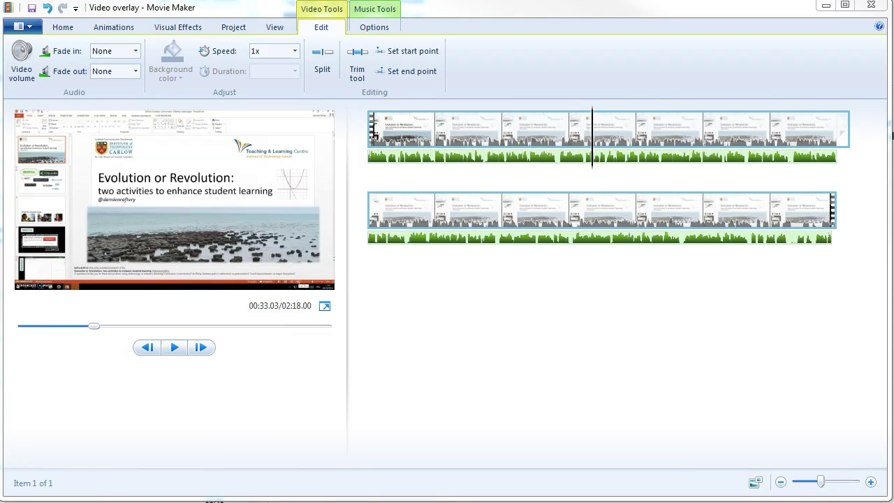
Drop the HEAnet PDF screen recording onto the storyboard after the presentation clip.
{"action": "left_click_drag", "start_coordinate": [891, 139], "coordinate": [482, 290]}
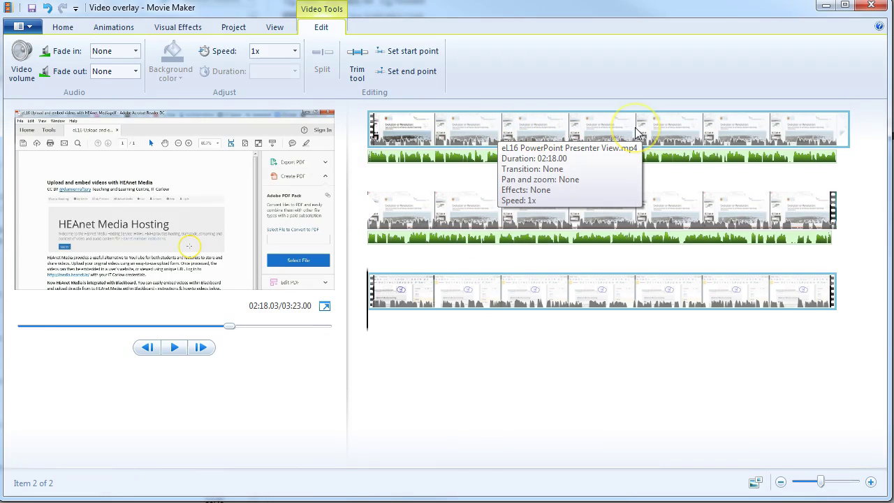
{"action": "left_click", "coordinate": [482, 299]}
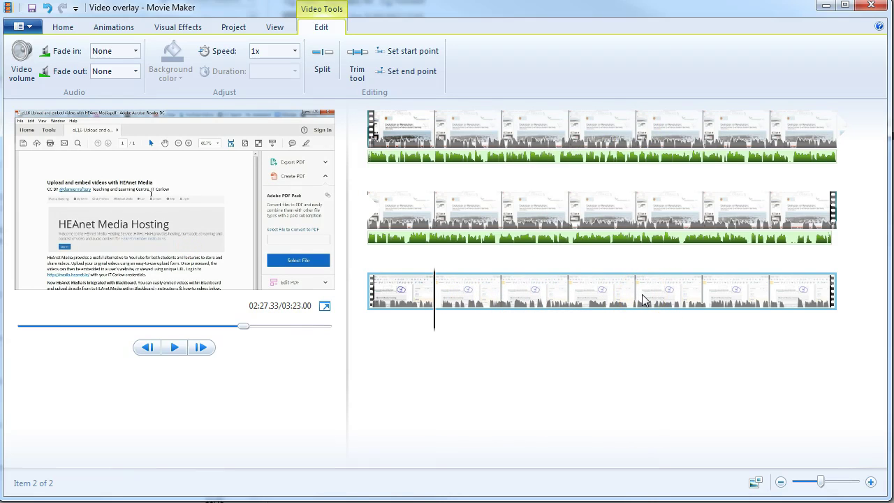
{"action": "left_click", "coordinate": [480, 140]}
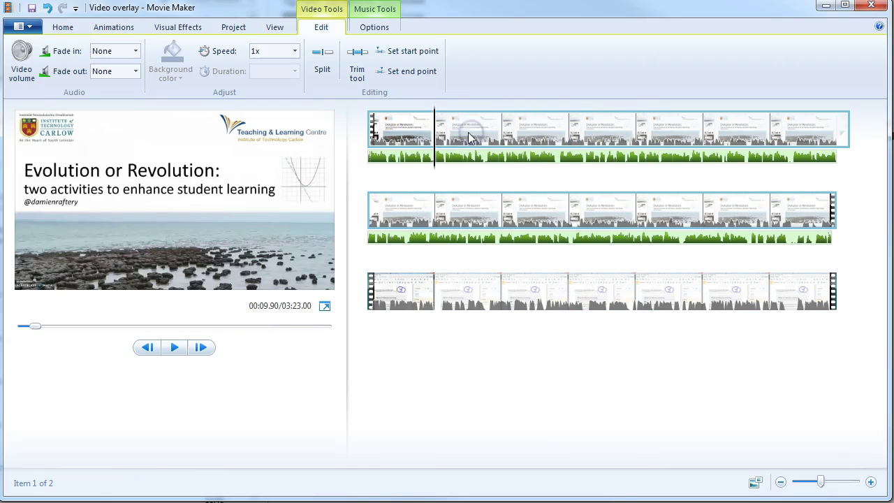
Split the presentation clip at 00:40.17 and again at 00:47.83.
{"action": "left_click", "coordinate": [503, 133]}
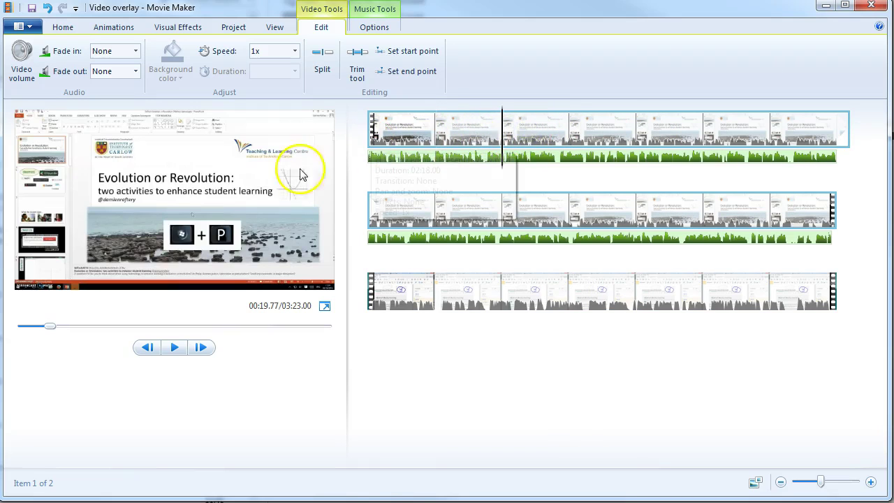
{"action": "left_click_drag", "start_coordinate": [47, 326], "coordinate": [81, 333]}
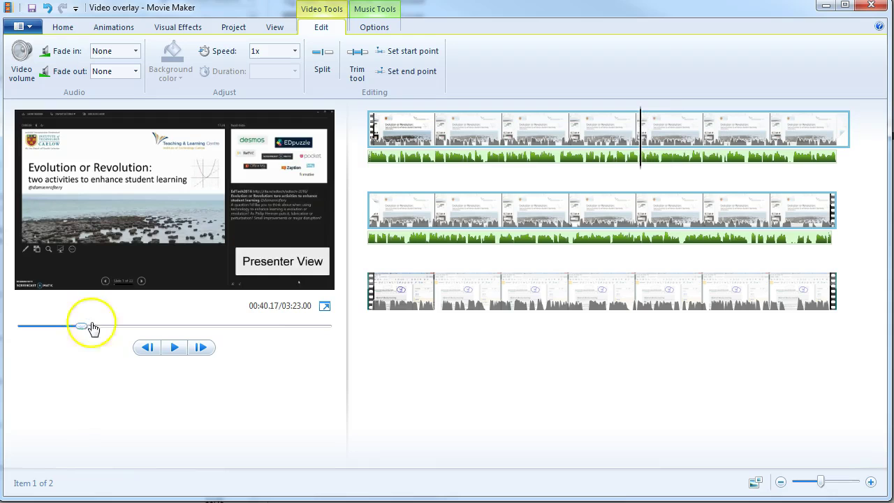
{"action": "left_click", "coordinate": [323, 61]}
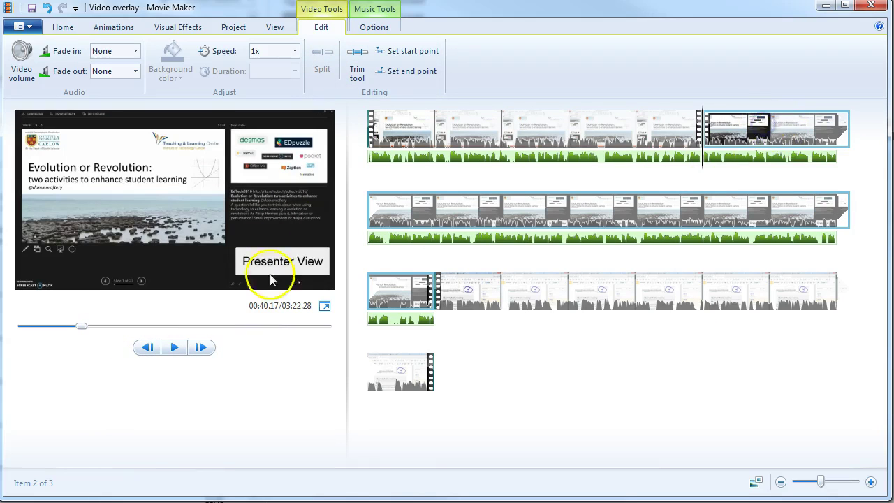
{"action": "mouse_move", "coordinate": [83, 333]}
{"action": "left_mouse_down"}
{"action": "mouse_move", "coordinate": [111, 334]}
{"action": "mouse_move", "coordinate": [82, 334]}
{"action": "mouse_move", "coordinate": [96, 334]}
{"action": "left_mouse_up"}
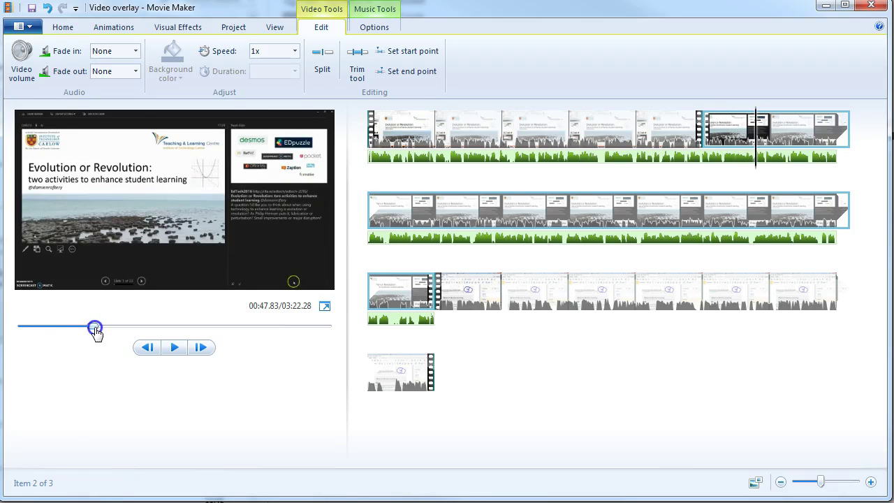
{"action": "left_click", "coordinate": [325, 66]}
{"action": "left_click", "coordinate": [755, 137]}
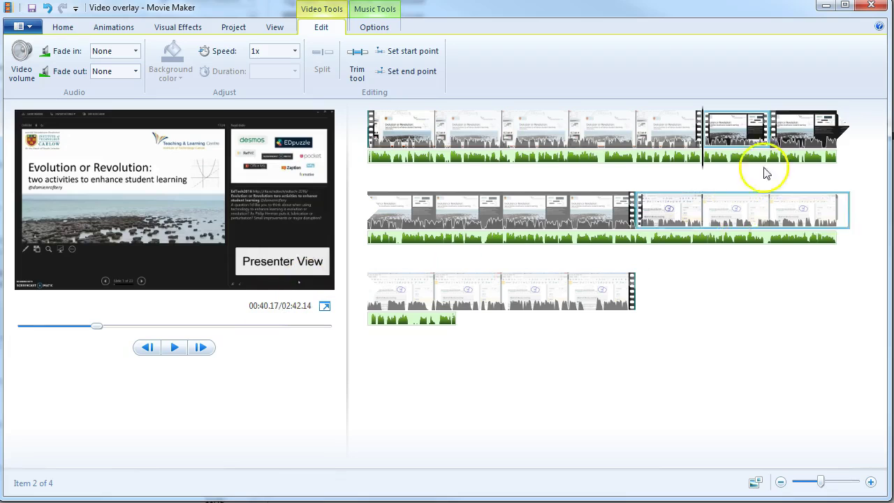
{"action": "left_click", "coordinate": [731, 129]}
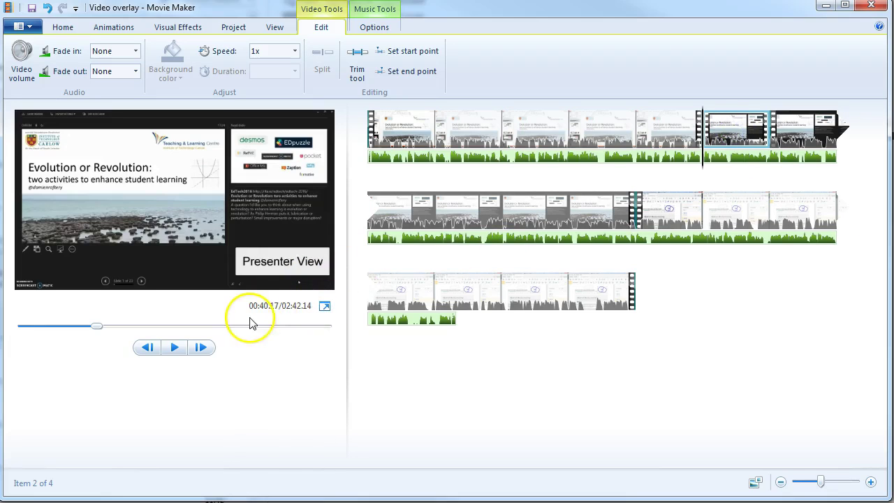
{"action": "left_click", "coordinate": [797, 135]}
{"action": "left_click", "coordinate": [774, 144]}
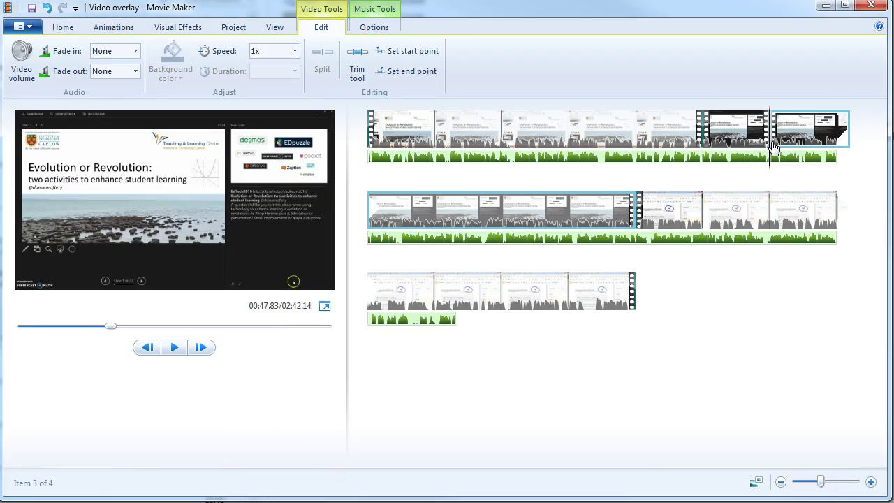
{"action": "left_click", "coordinate": [726, 138]}
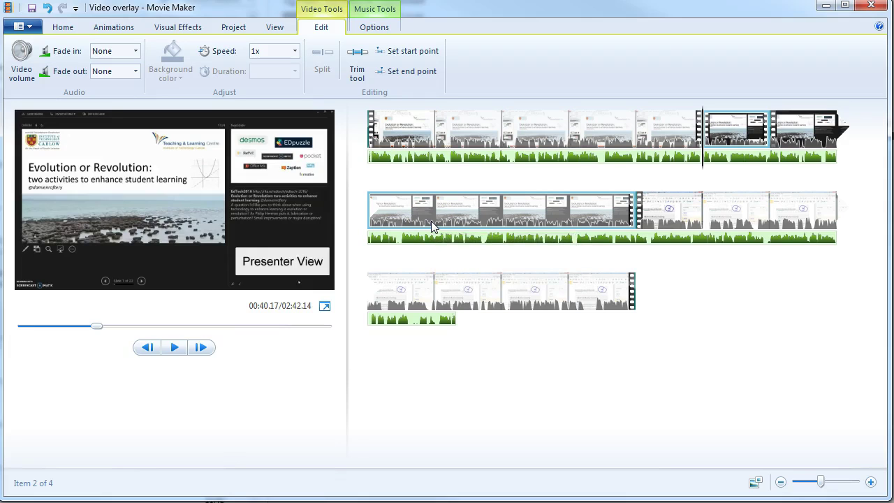
{"action": "left_click_drag", "start_coordinate": [431, 220], "coordinate": [737, 138]}
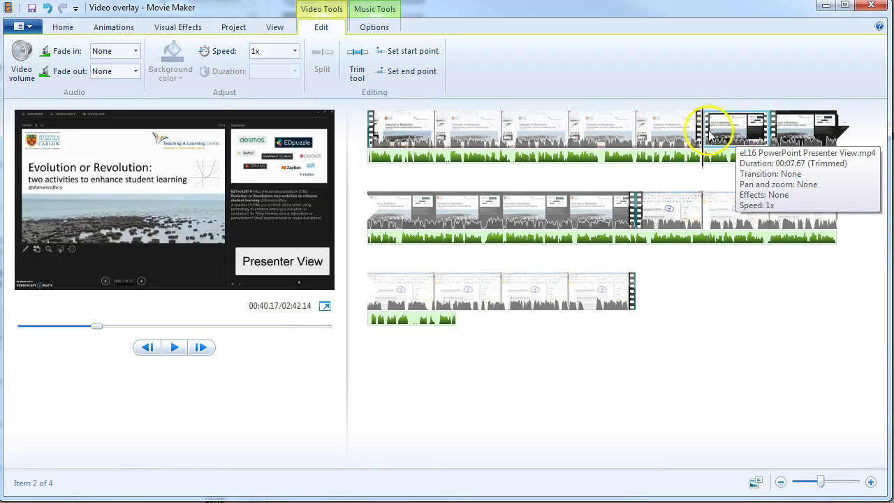
Remove the 00:07.67 Presenter View clip and open the HEAnet PDF clip in the Trim tool.
{"action": "left_click_drag", "start_coordinate": [729, 138], "coordinate": [729, 137]}
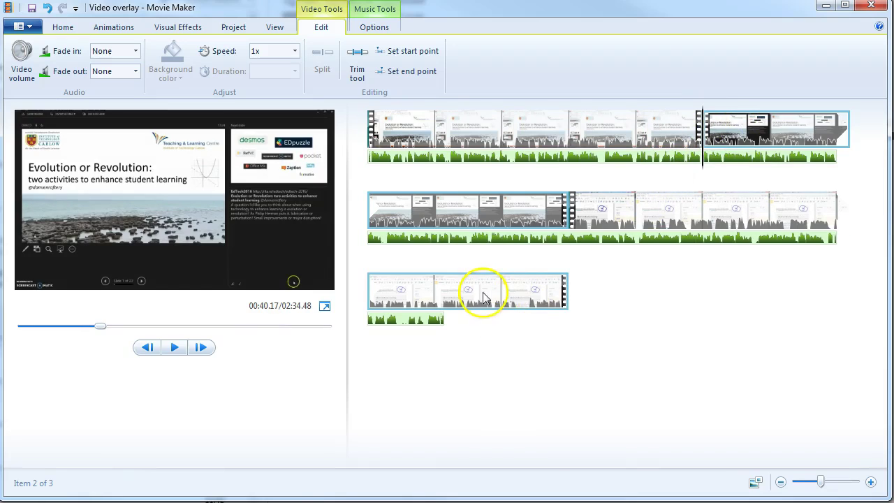
{"action": "left_click", "coordinate": [633, 206]}
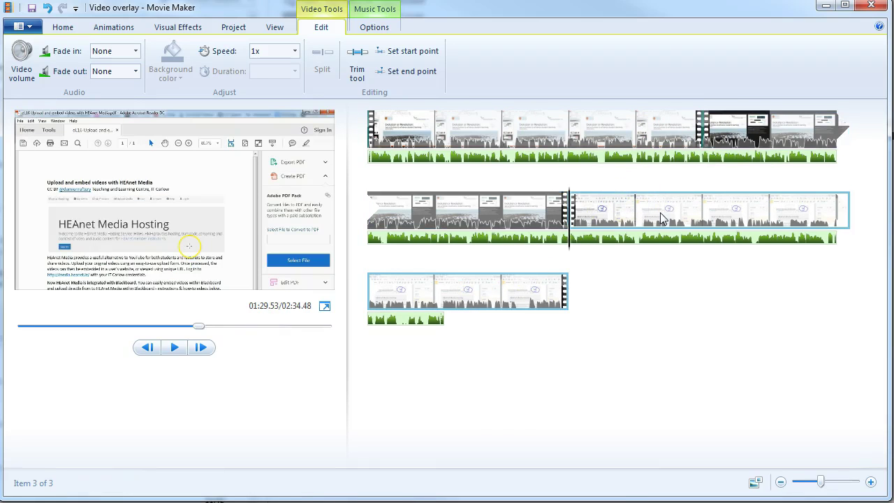
{"action": "left_click", "coordinate": [701, 213]}
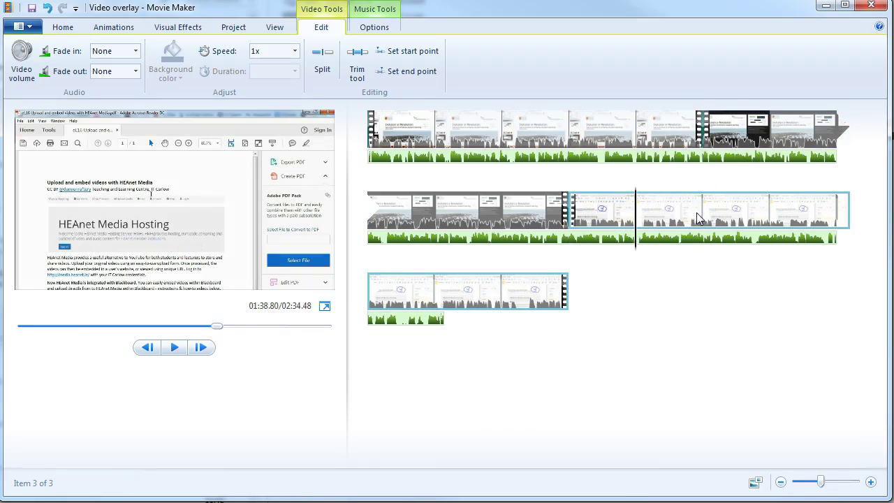
{"action": "left_click", "coordinate": [356, 72]}
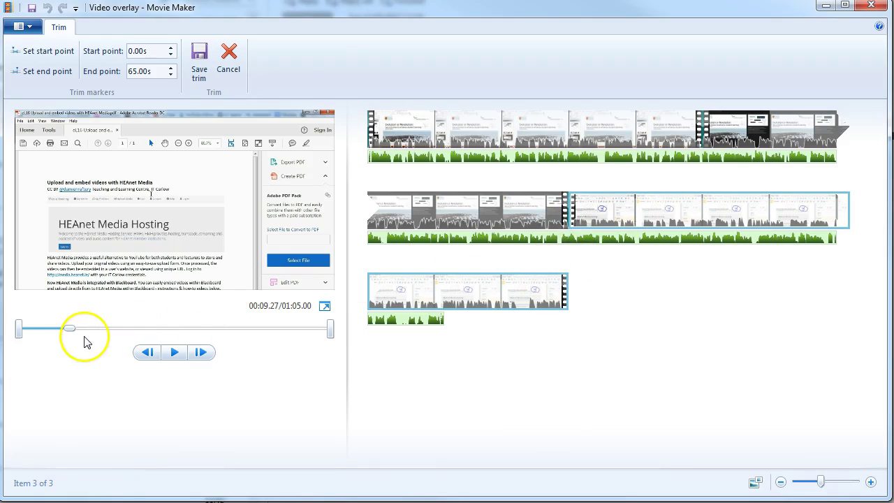
Trim the HEAnet clip to start at 10 s and end at 17.66 s, and save the trim.
{"action": "left_click_drag", "start_coordinate": [17, 329], "coordinate": [73, 330]}
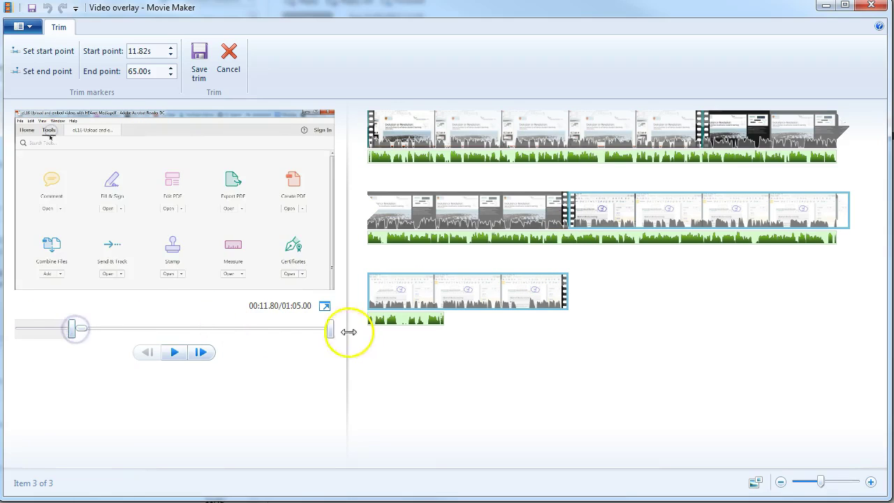
{"action": "left_click_drag", "start_coordinate": [331, 329], "coordinate": [116, 333]}
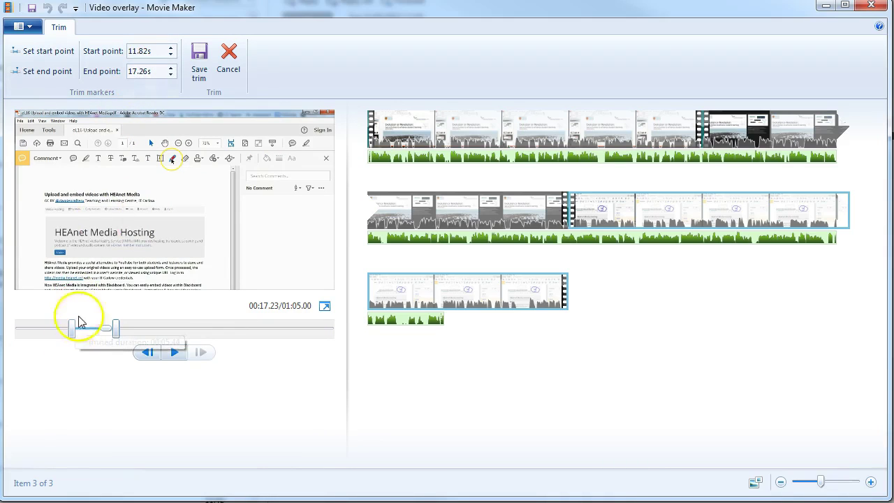
{"action": "left_click", "coordinate": [121, 53]}
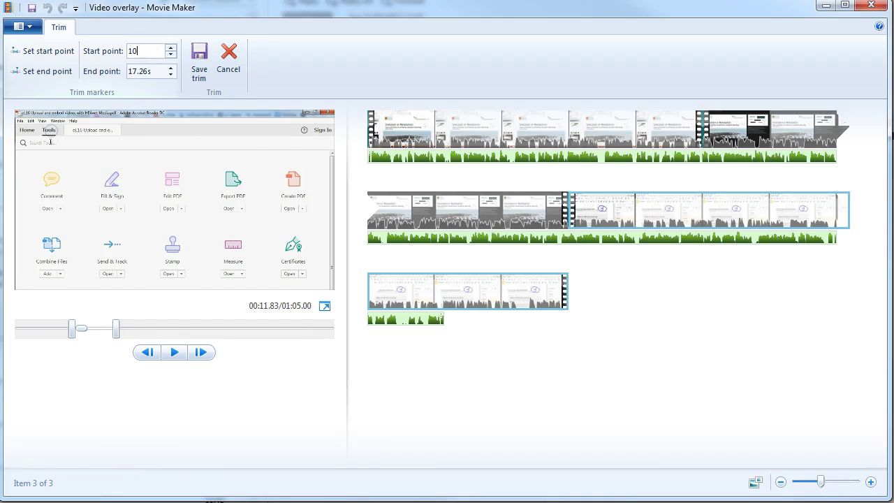
{"action": "type", "text": "10"}
{"action": "key", "text": "Return"}
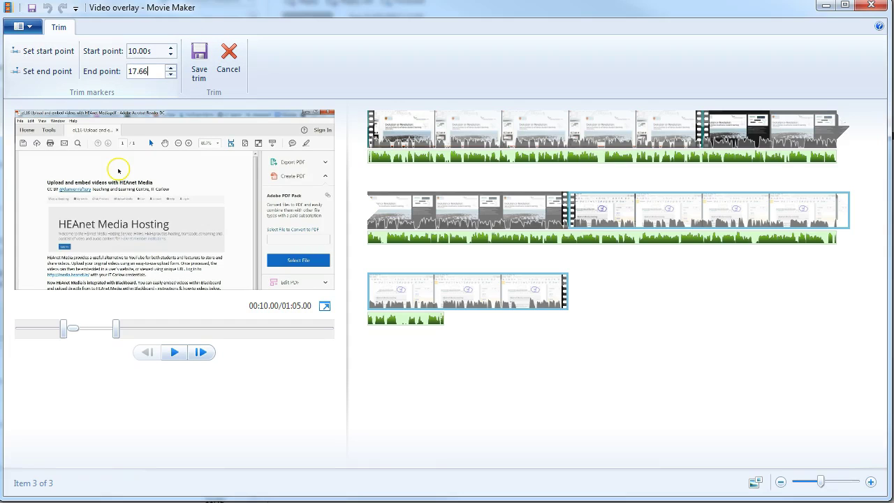
{"action": "type", "text": "17.66"}
{"action": "key", "text": "Return"}
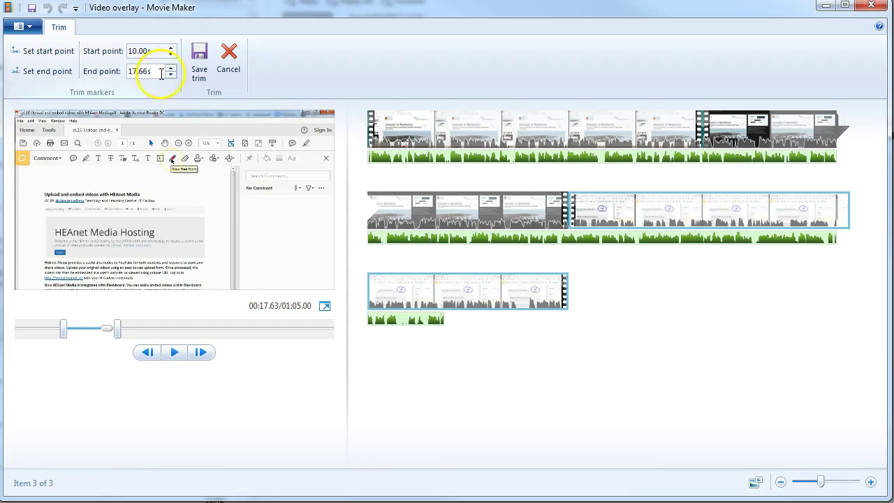
{"action": "left_click", "coordinate": [201, 64]}
Place the trimmed PDF clip second, right after the 00:40.17 cut, and mute its volume.
{"action": "left_click", "coordinate": [597, 208]}
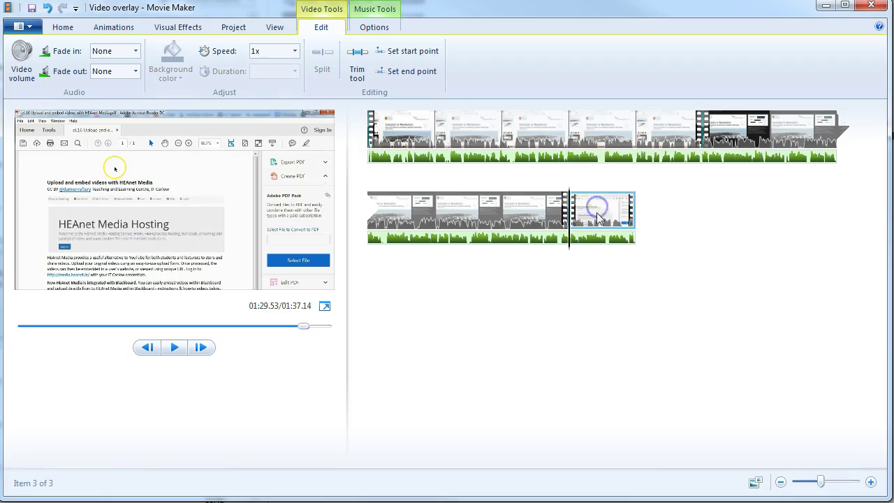
{"action": "left_click_drag", "start_coordinate": [578, 218], "coordinate": [685, 163]}
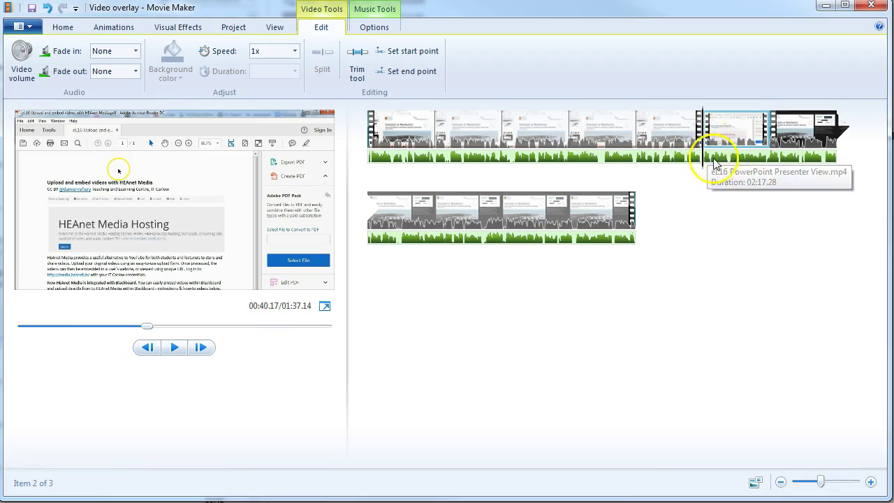
{"action": "left_click", "coordinate": [737, 134]}
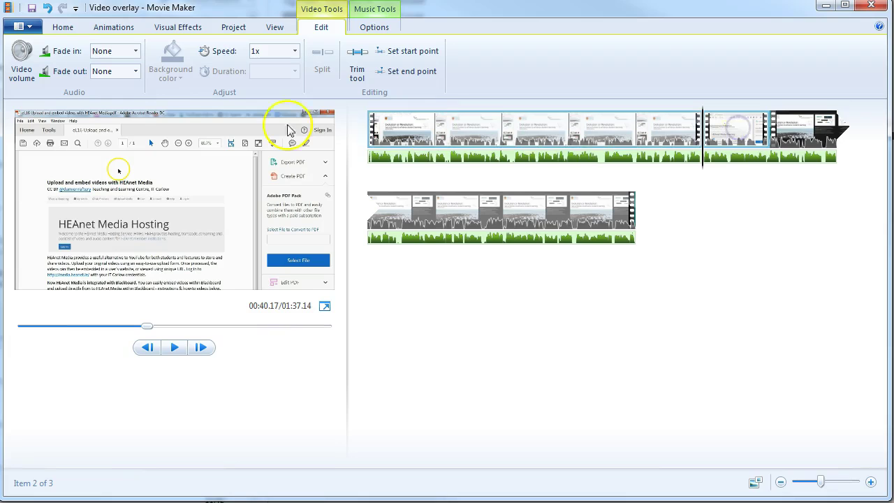
{"action": "left_click", "coordinate": [19, 59]}
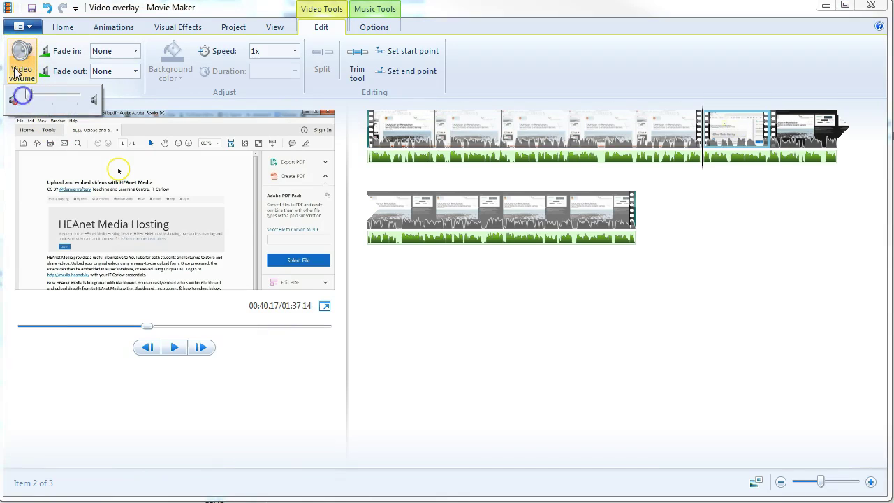
{"action": "left_click_drag", "start_coordinate": [22, 96], "coordinate": [29, 95]}
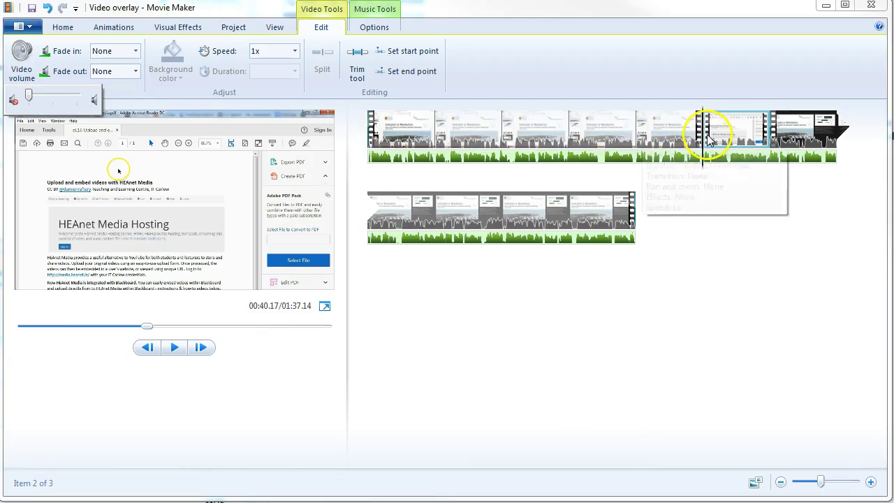
Play the 01:37.14 sequence to check the PDF insert, then select the PDF clip.
{"action": "left_click", "coordinate": [638, 137]}
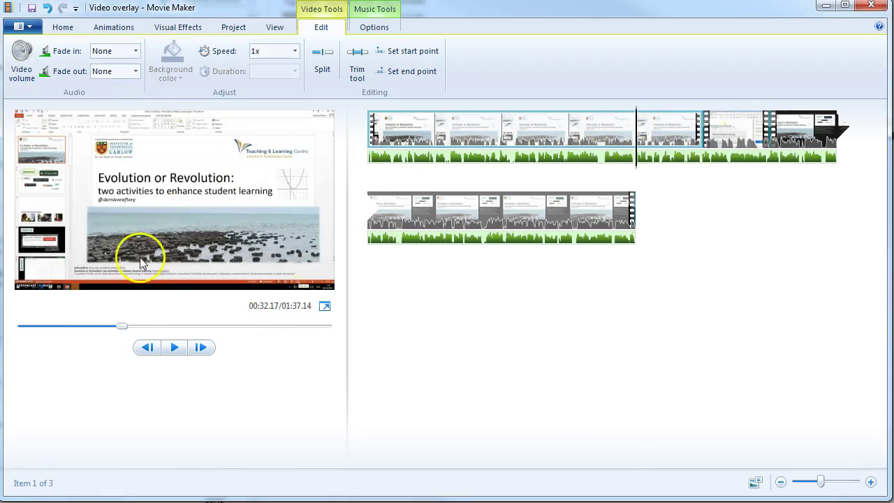
{"action": "left_click", "coordinate": [174, 348]}
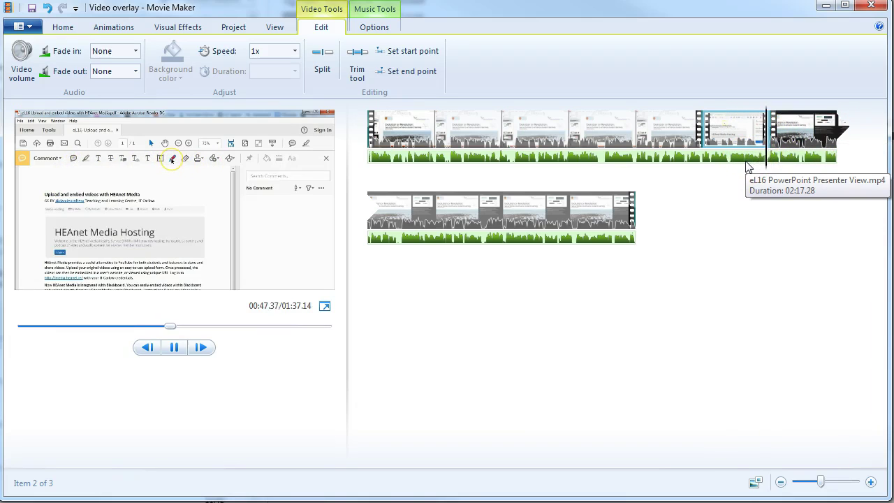
{"action": "left_click", "coordinate": [173, 347]}
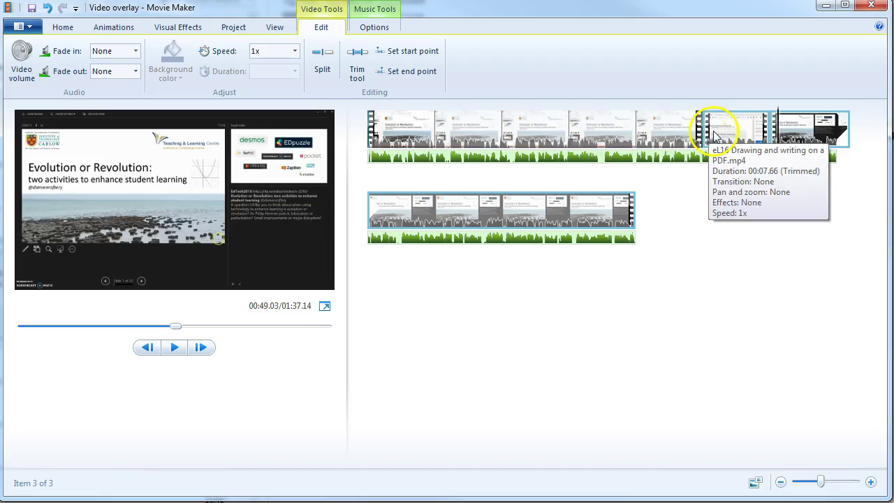
{"action": "left_click", "coordinate": [714, 135]}
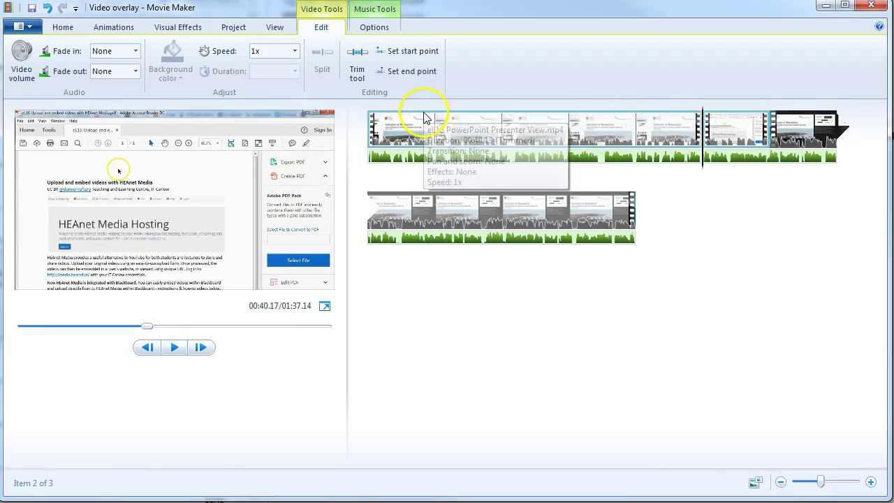
Give the PDF clip and the clip after it a 1.50-second diagonal transition.
{"action": "left_click", "coordinate": [177, 33]}
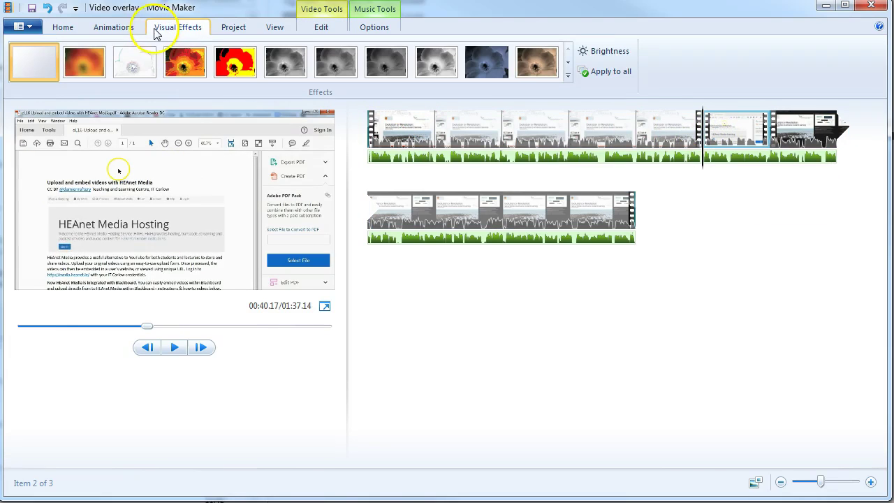
{"action": "left_click", "coordinate": [125, 30]}
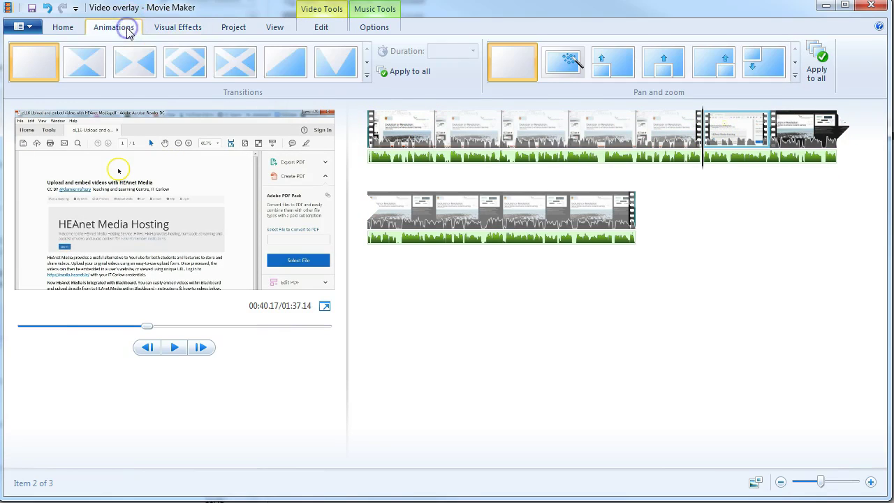
{"action": "left_click", "coordinate": [276, 63]}
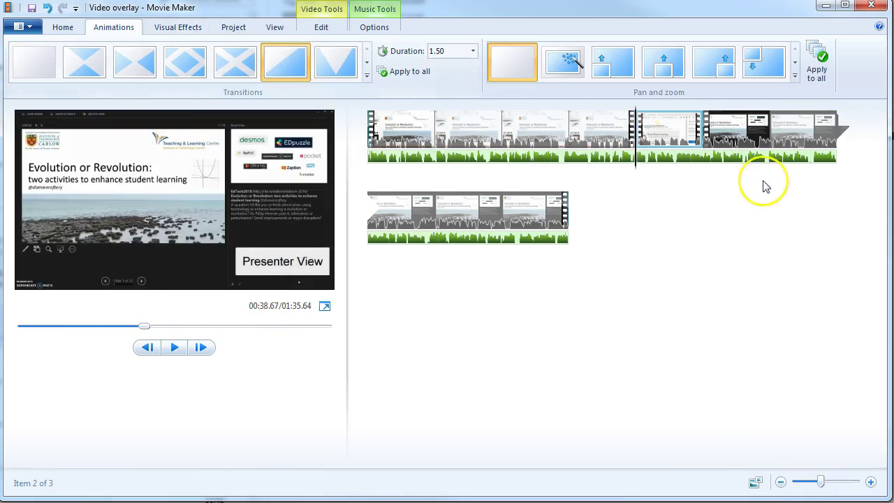
{"action": "left_click", "coordinate": [748, 138]}
{"action": "left_click", "coordinate": [280, 66]}
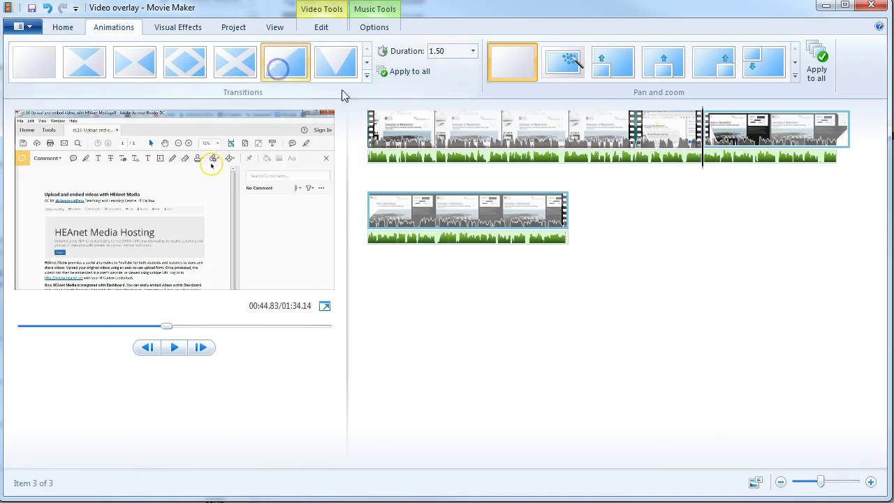
{"action": "left_click", "coordinate": [607, 146]}
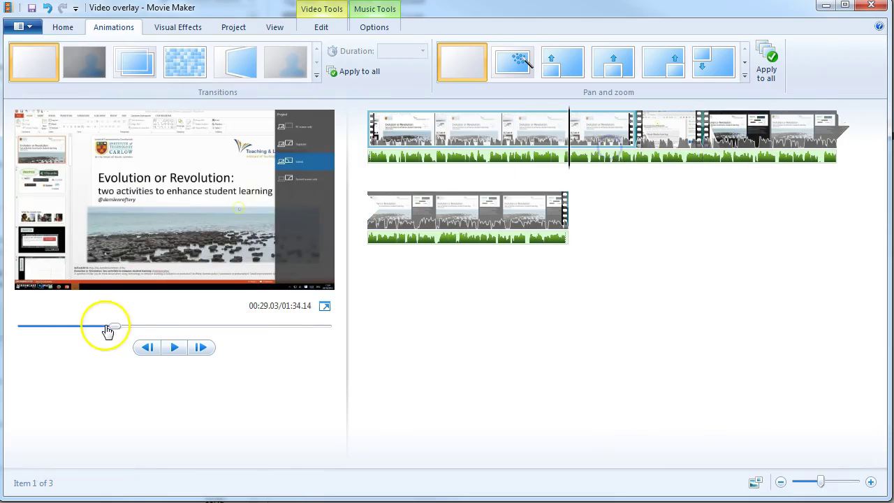
{"action": "left_click_drag", "start_coordinate": [114, 329], "coordinate": [135, 332]}
{"action": "left_click", "coordinate": [176, 350]}
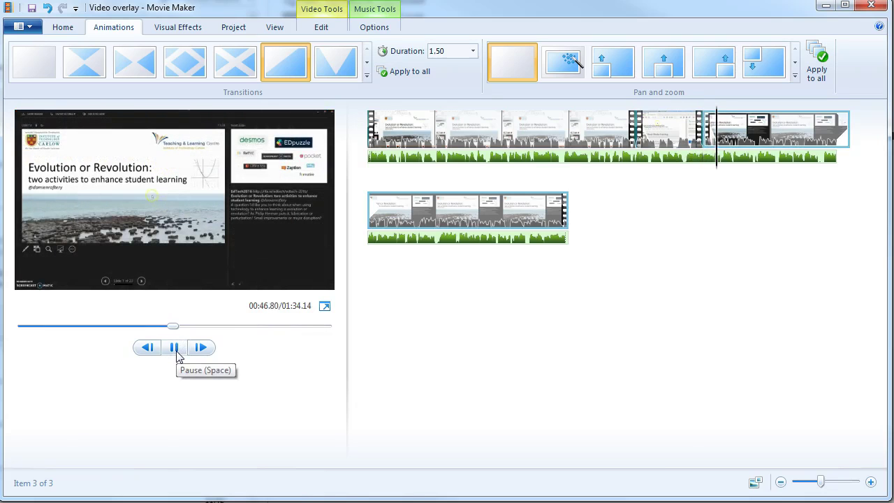
{"action": "left_click", "coordinate": [176, 349]}
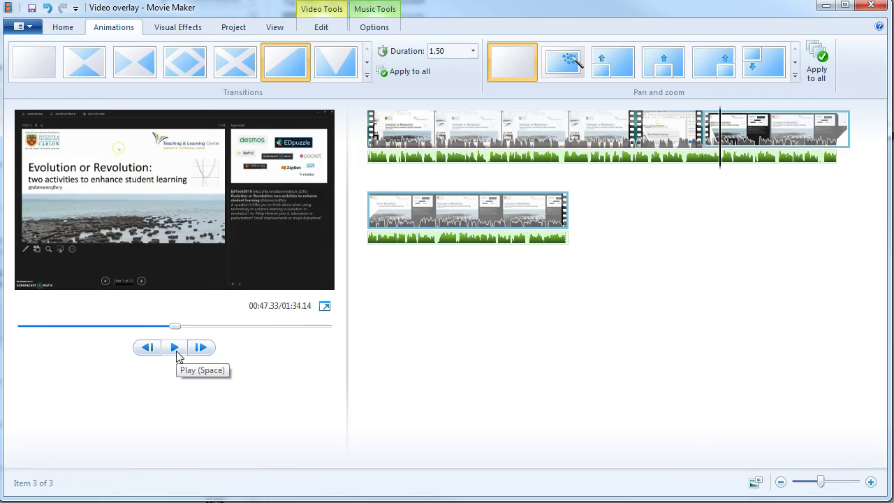